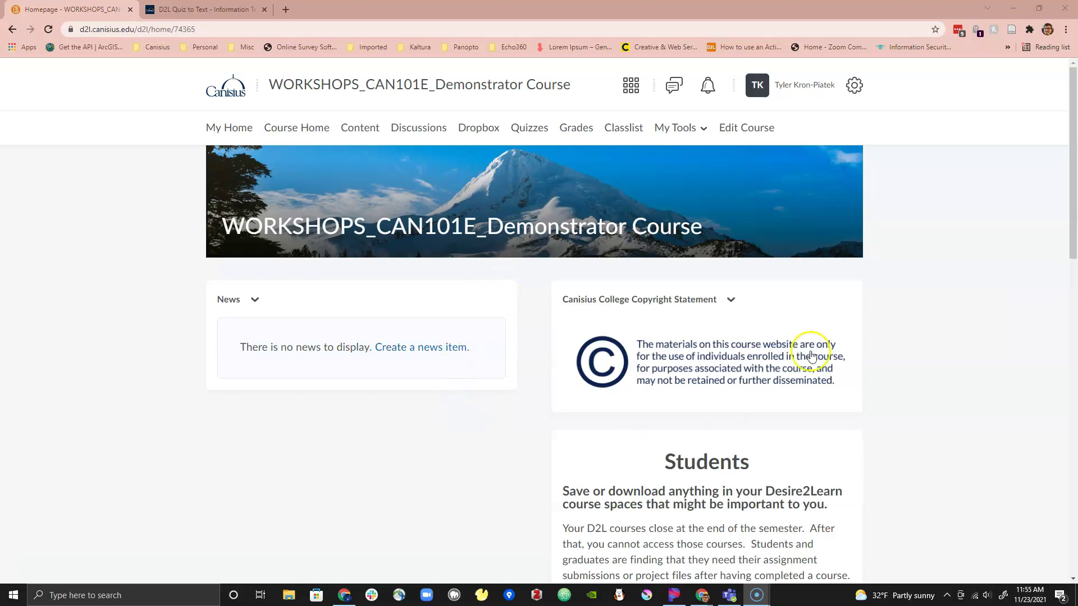
Start a course export as a Brightspace Package from Import / Export / Copy Components
click(757, 133)
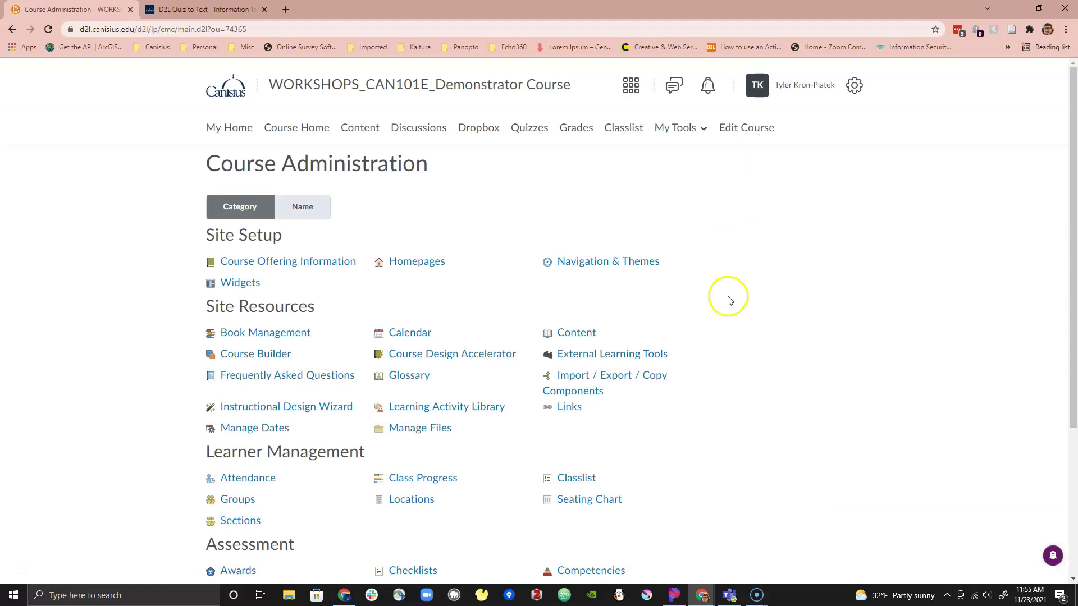
click(634, 383)
scroll(635, 383, down, 3)
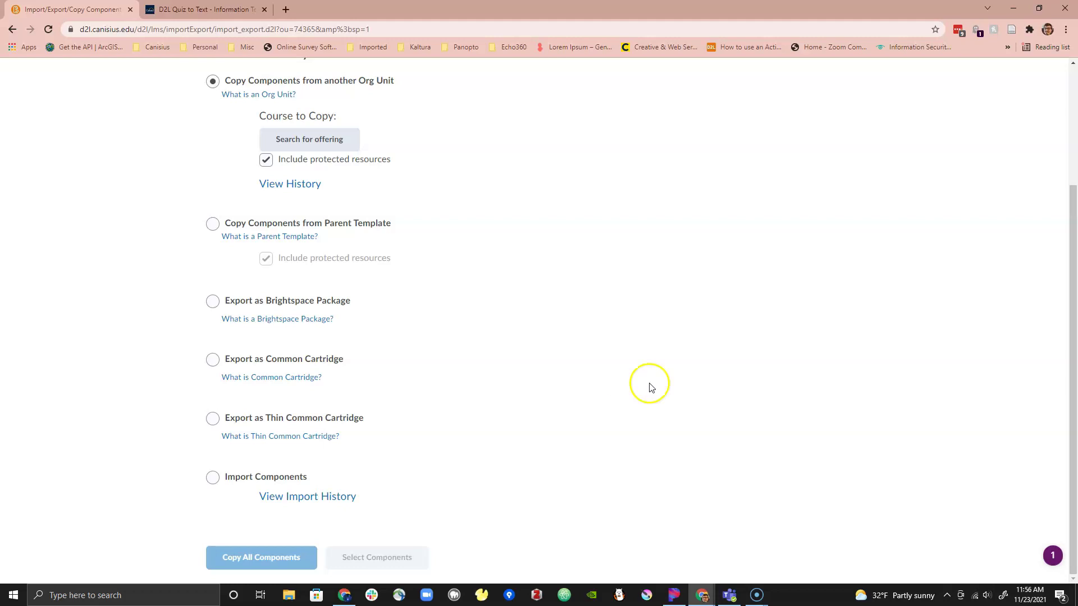
click(212, 302)
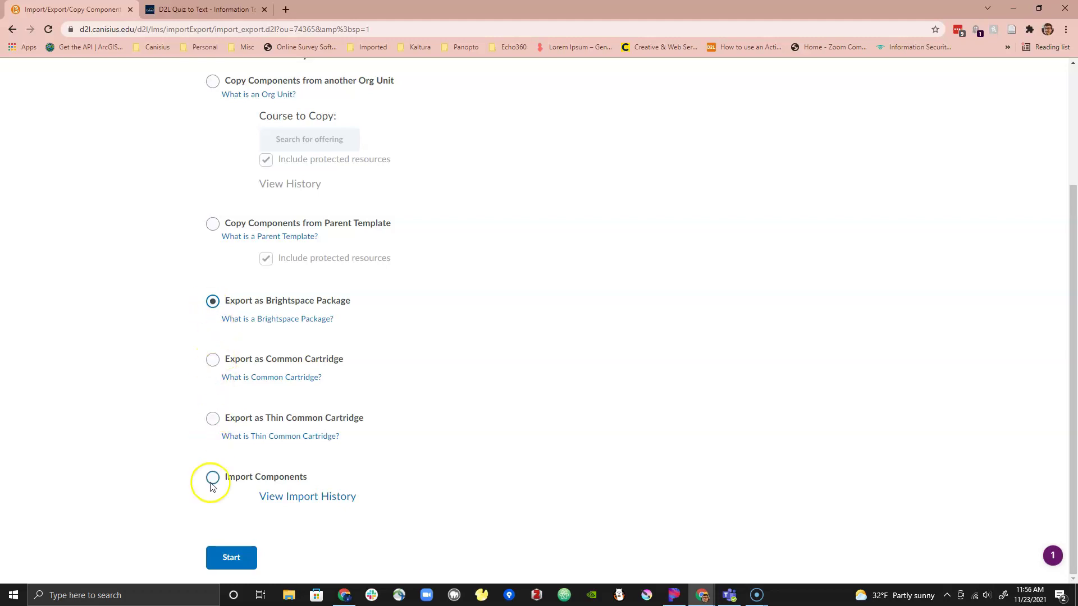
click(225, 556)
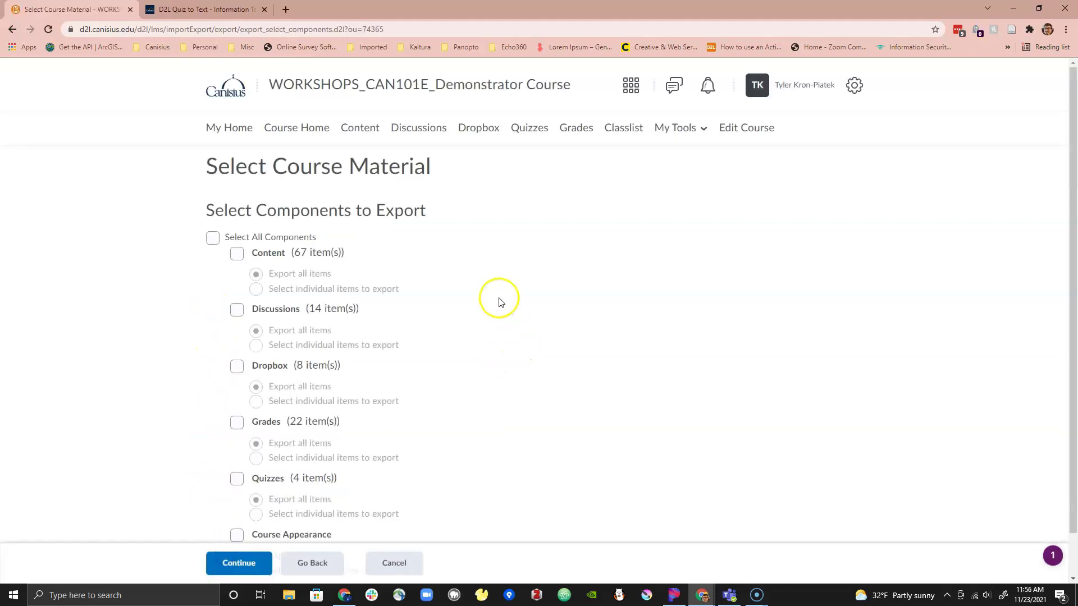
Include Quizzes with individual item selection, then expand all quizzes to choose one
scroll(497, 298, down, 1)
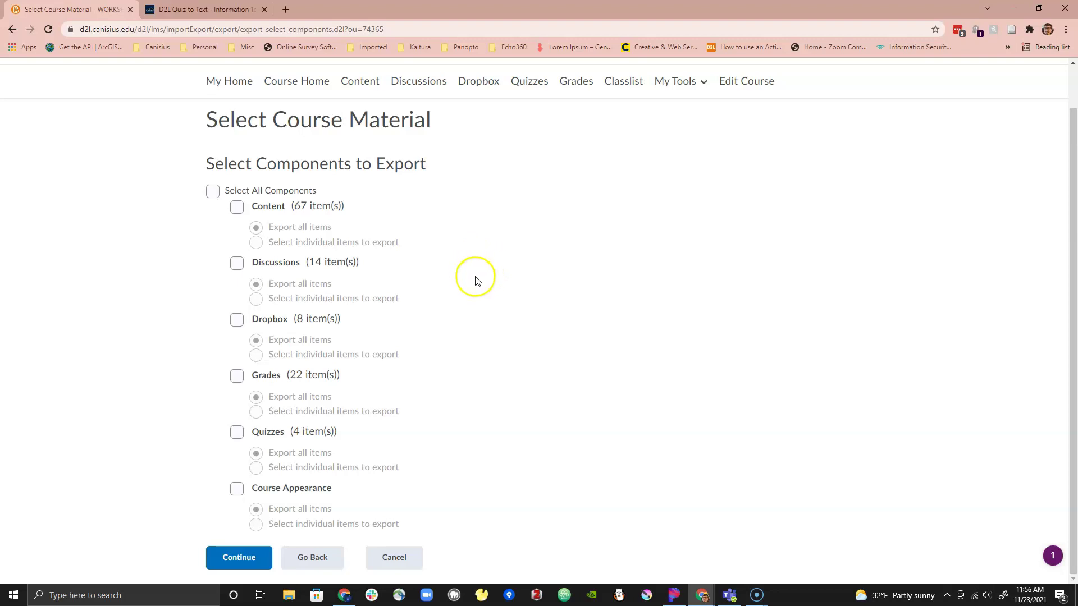
click(237, 432)
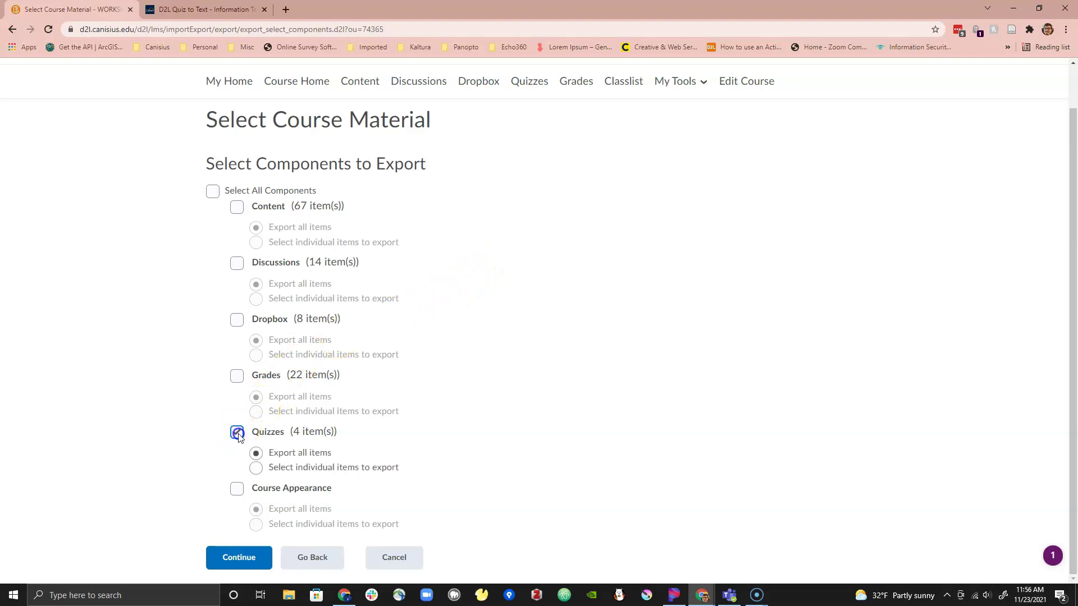
click(257, 468)
click(239, 557)
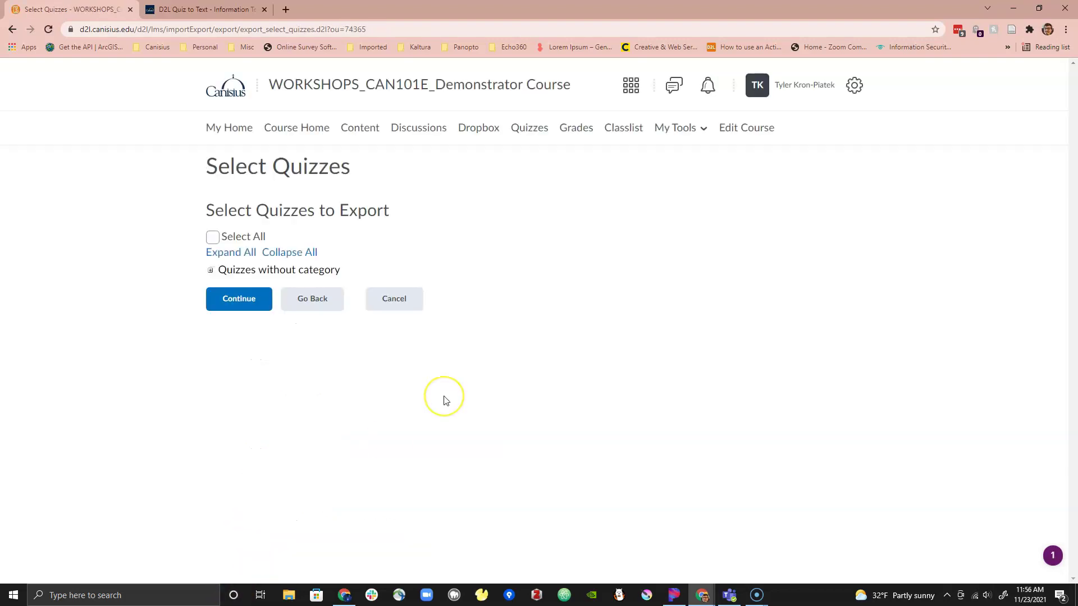
click(243, 252)
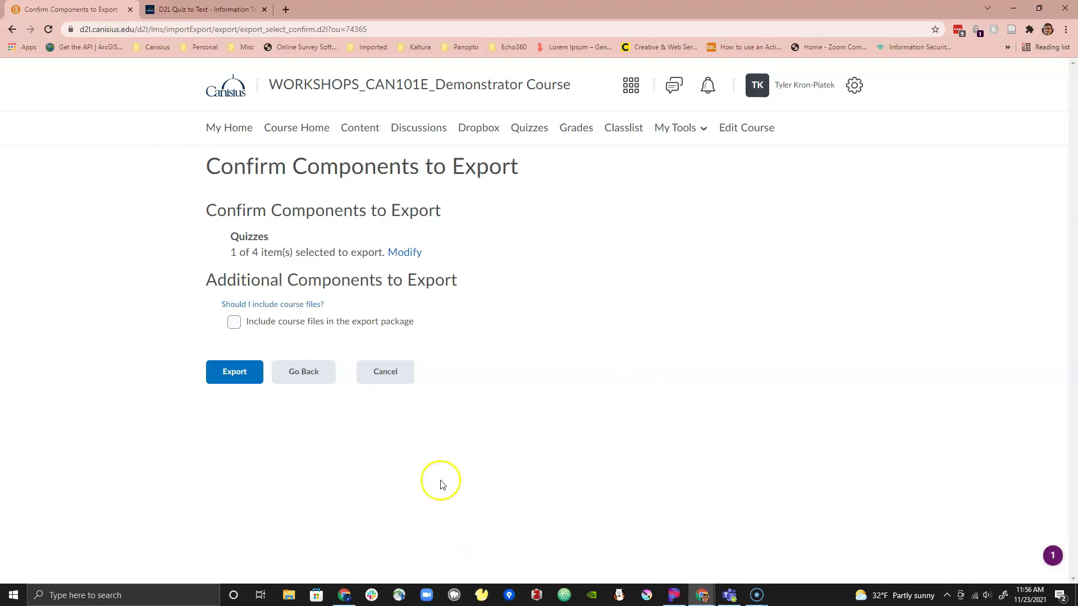
Export the selected quiz, then download and save the export zip from the finished-export summary
click(235, 372)
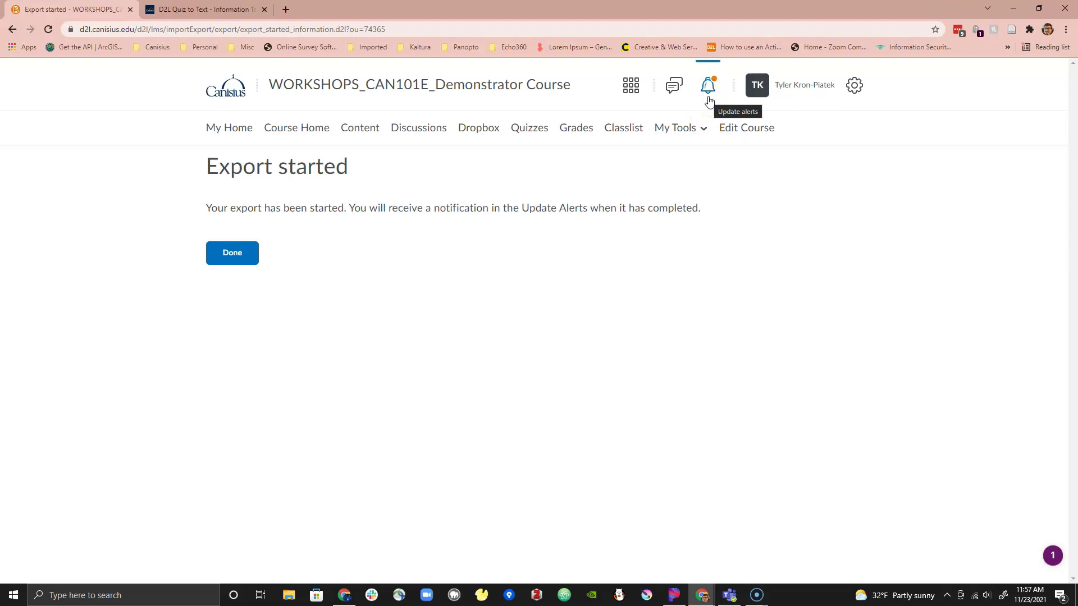
click(709, 100)
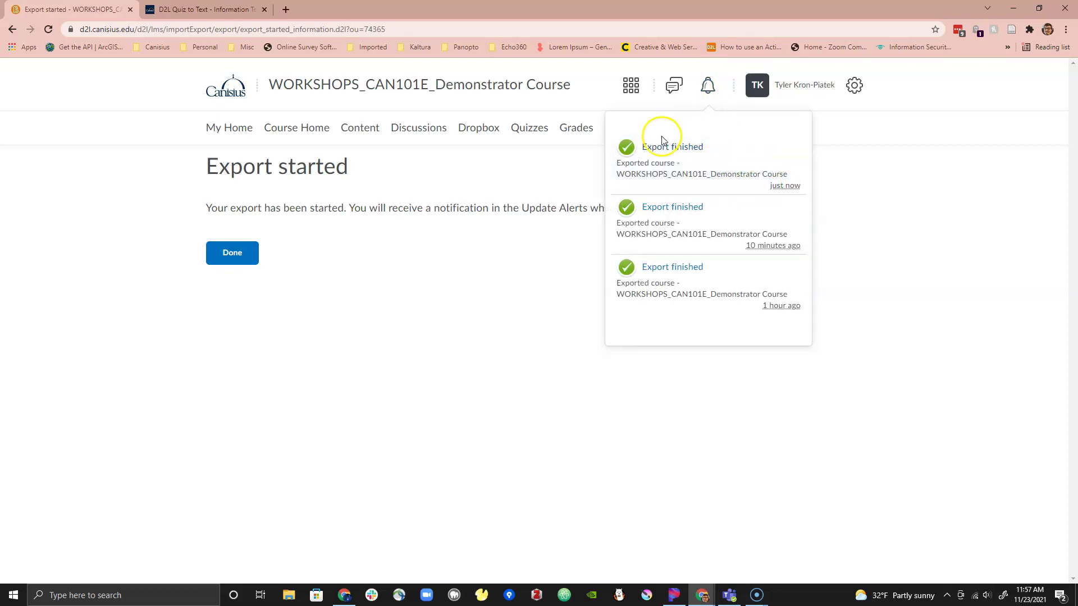
click(774, 179)
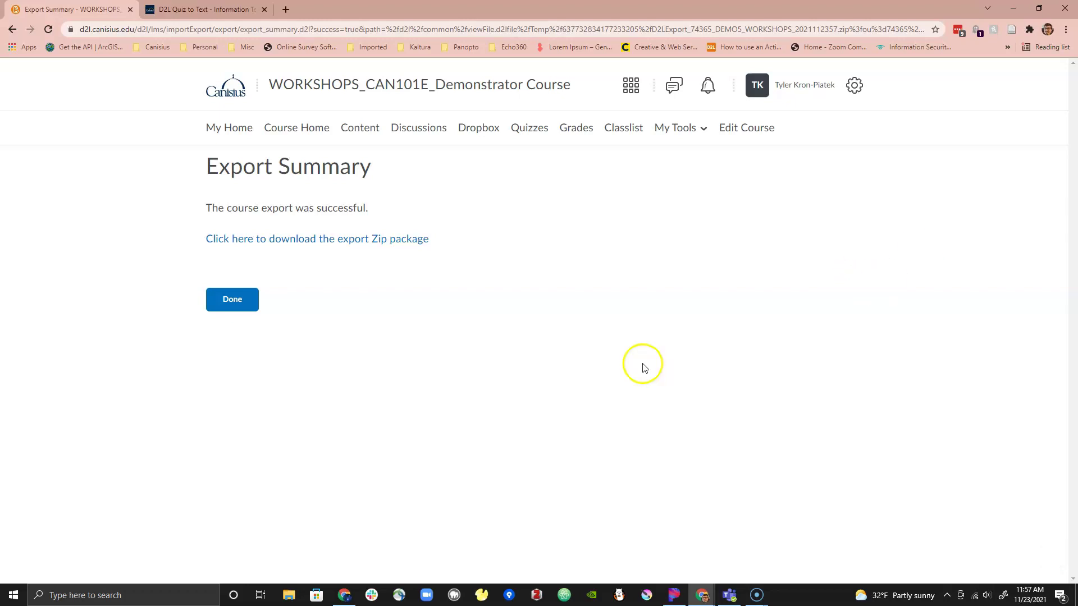
click(317, 238)
click(445, 284)
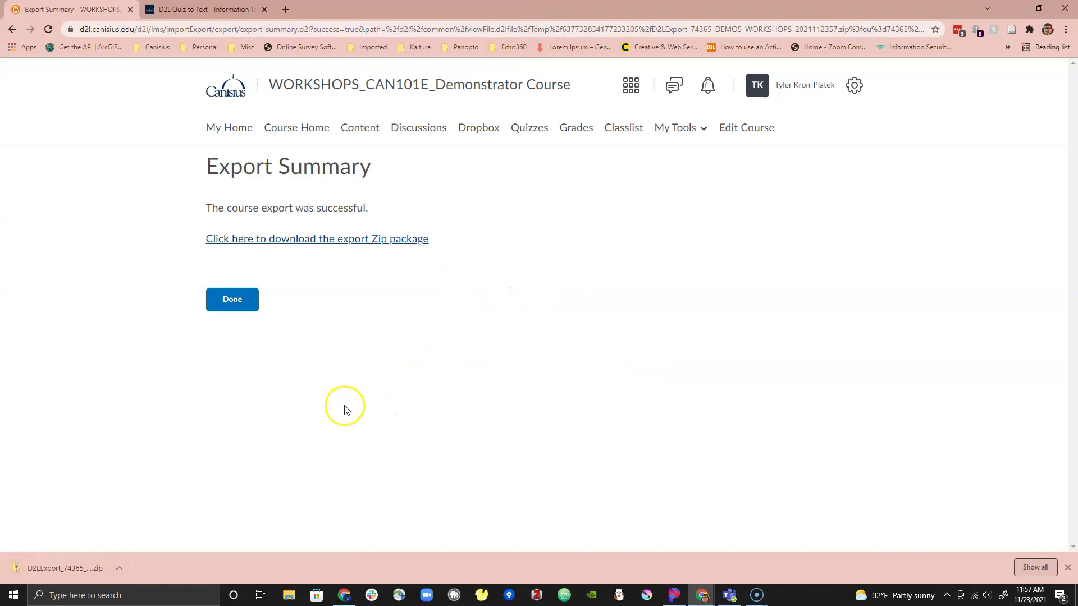
Extract all files from the downloaded export zip
click(89, 563)
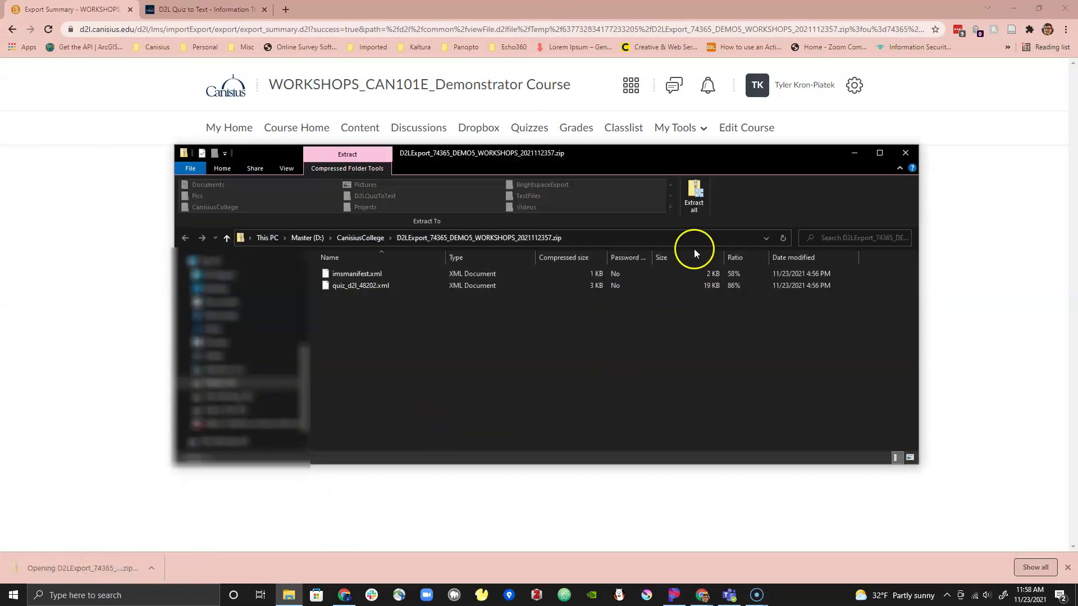
click(696, 194)
click(650, 408)
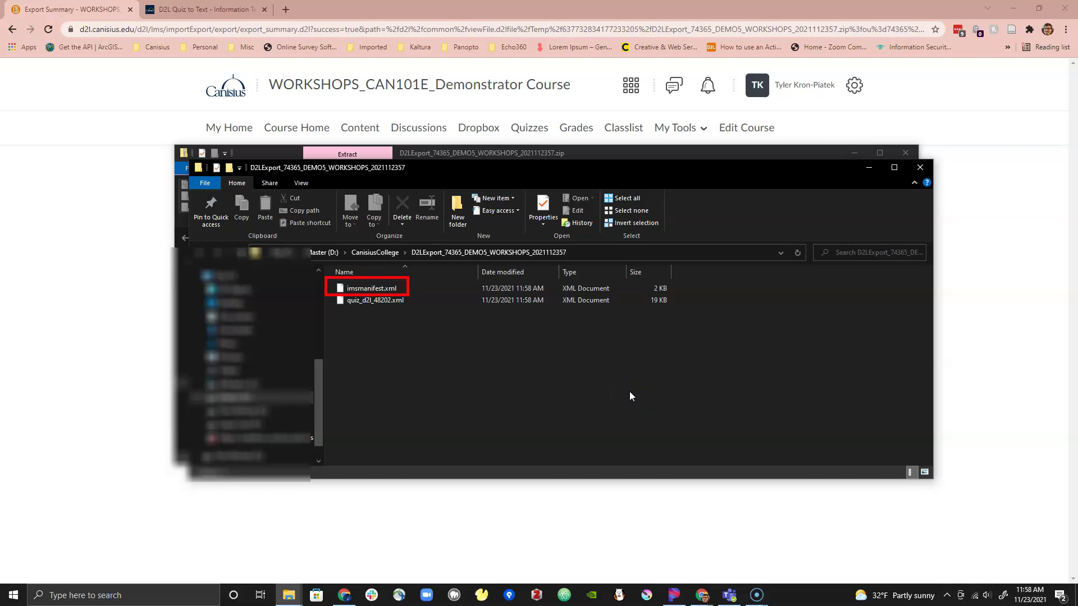
Open quiz_d2l_48202.xml from the extracted export folder
click(375, 305)
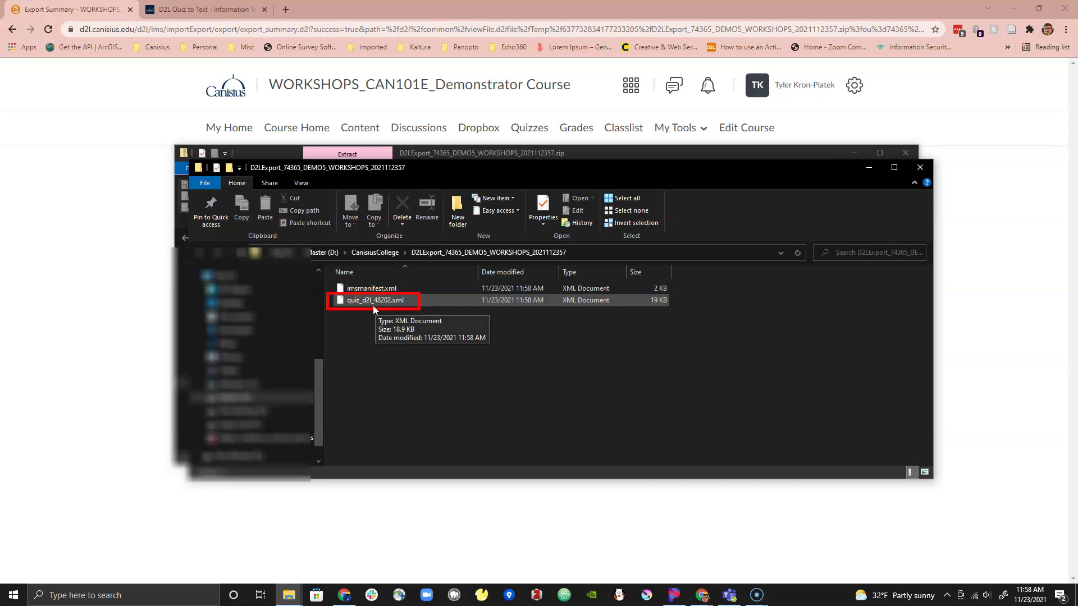
click(388, 306)
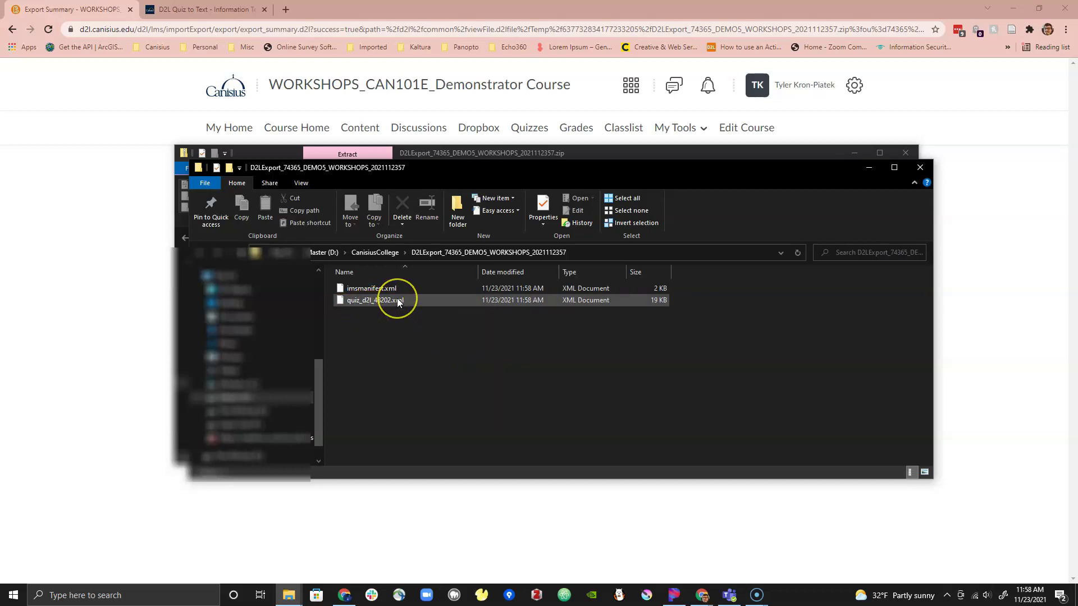
double_click(397, 302)
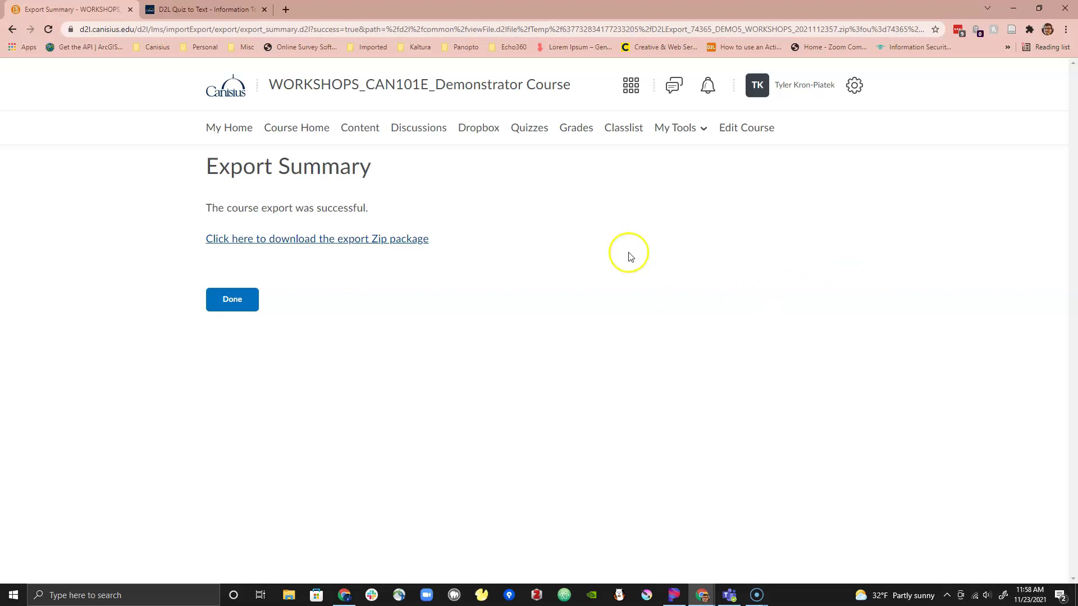
Save the wiki's D2LQuizToText.zip attachment into the CanisiusCollege folder and open it
click(207, 10)
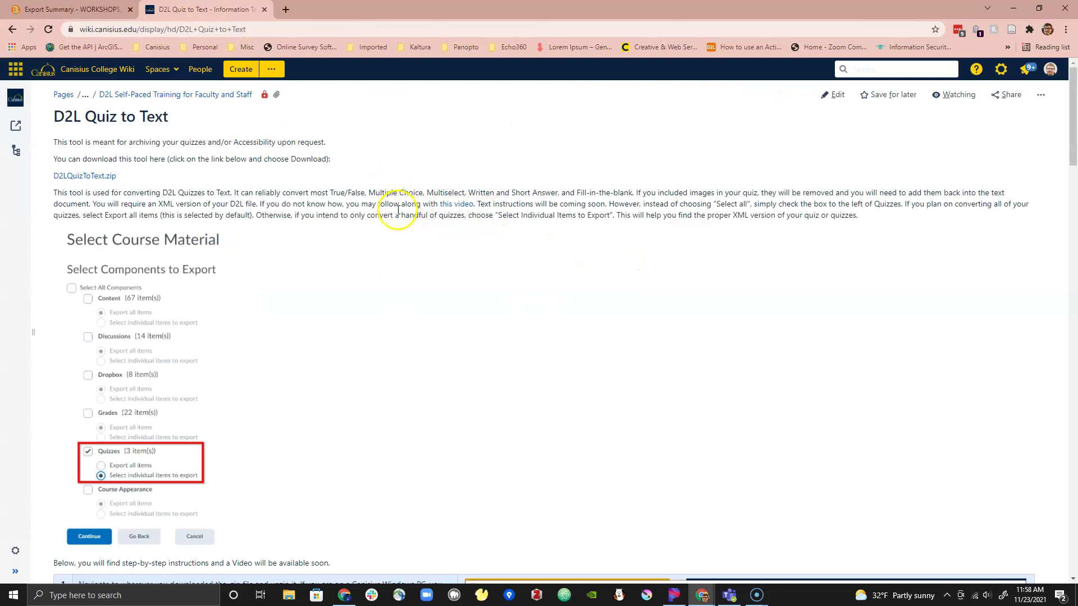
click(107, 176)
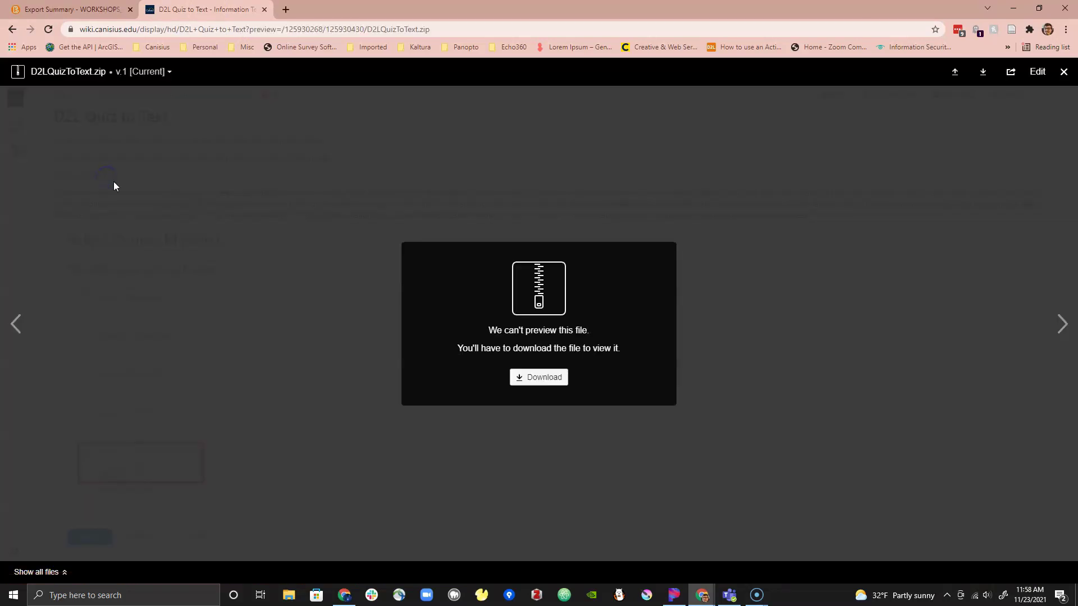
click(536, 376)
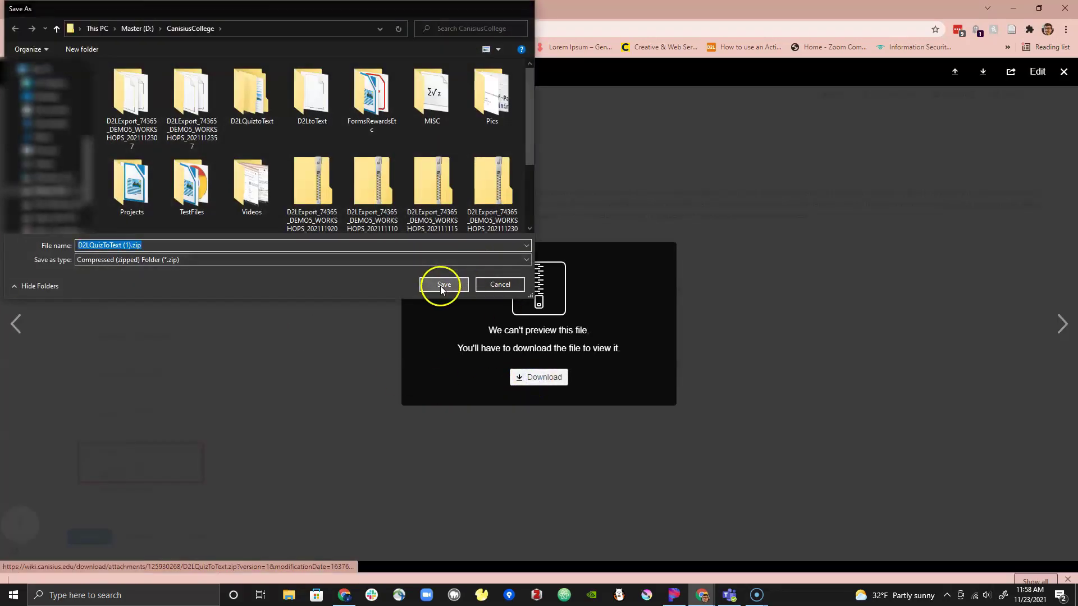
click(442, 285)
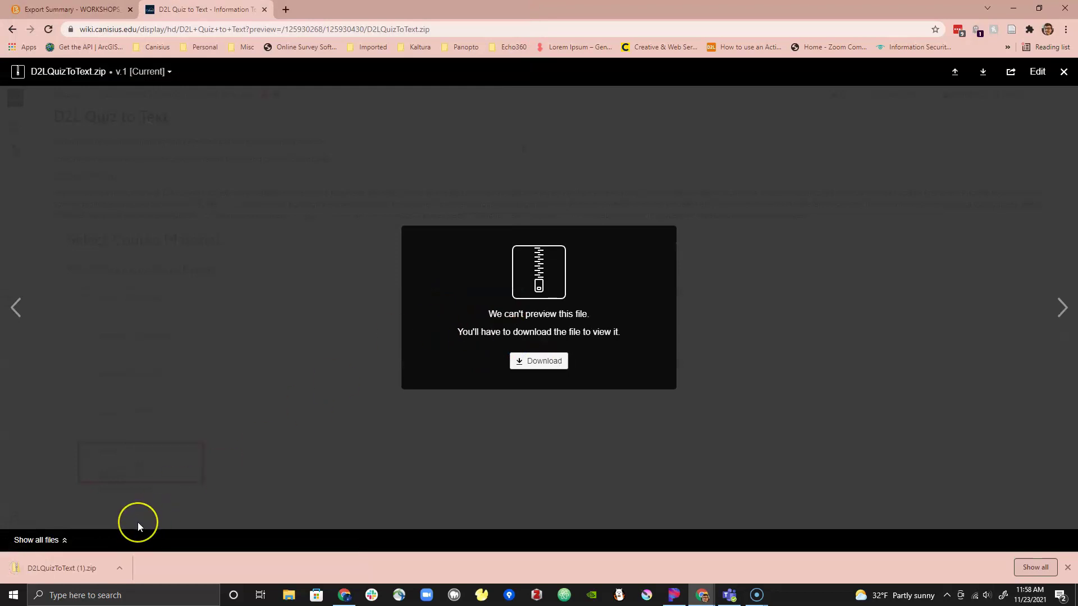
click(92, 569)
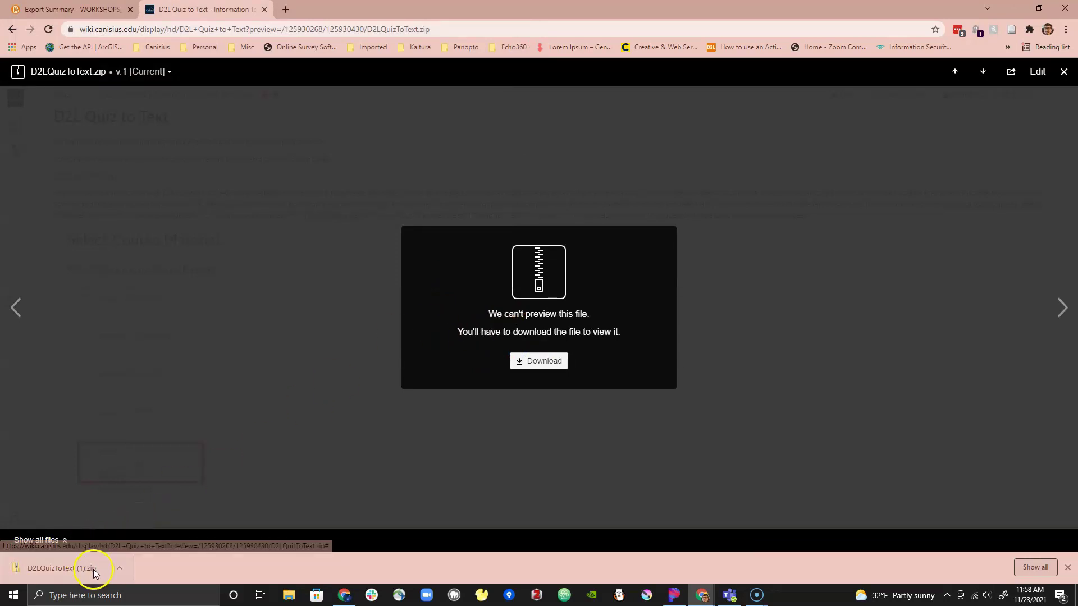
Extract the archive to the suggested folder and open D2LQuizToText.html inside the D2LQuizToText folder
click(694, 196)
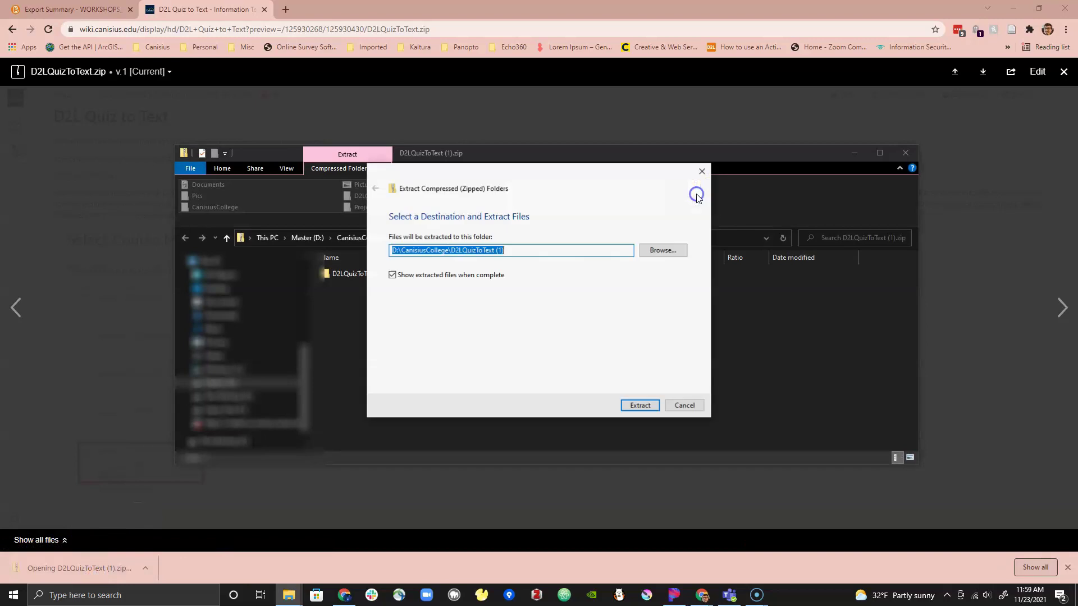
click(639, 404)
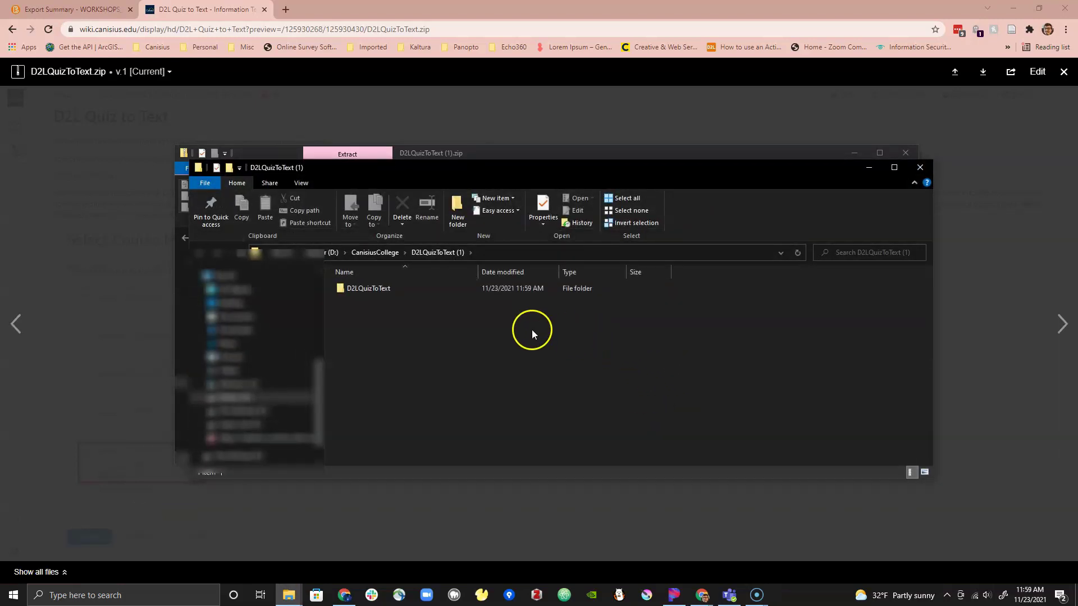
click(390, 292)
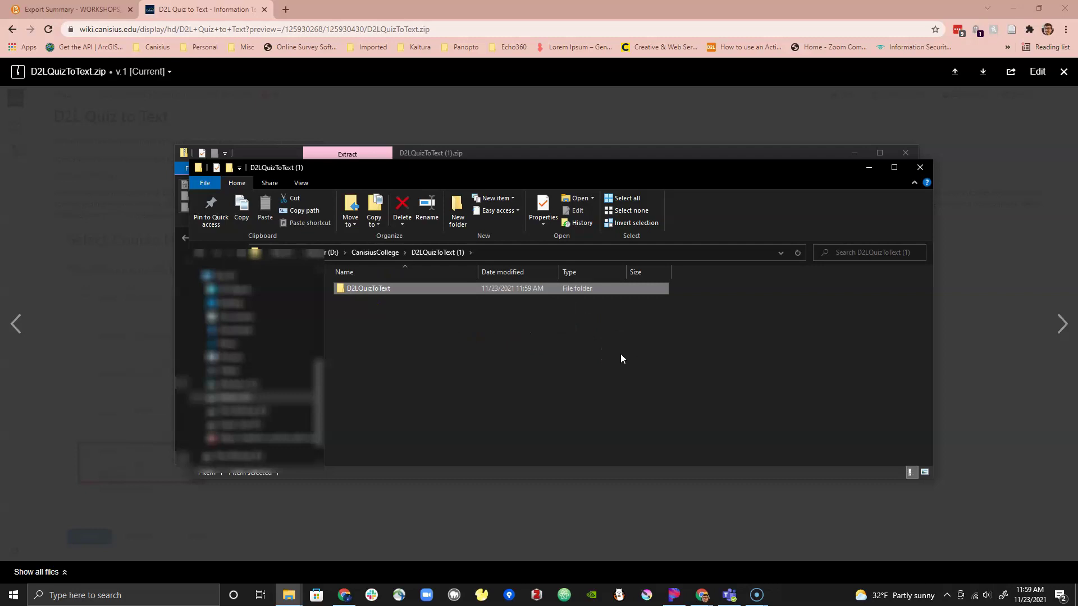
double_click(513, 289)
click(399, 300)
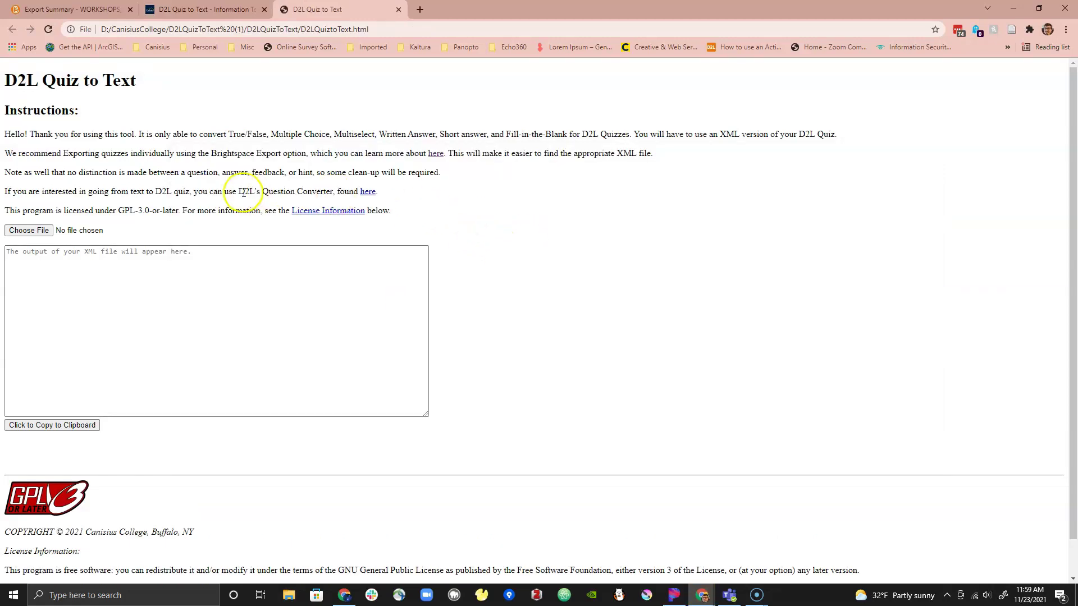
Load quiz_d2l_48202.xml from the D2LExport folder into the converter and copy the resulting text
click(37, 230)
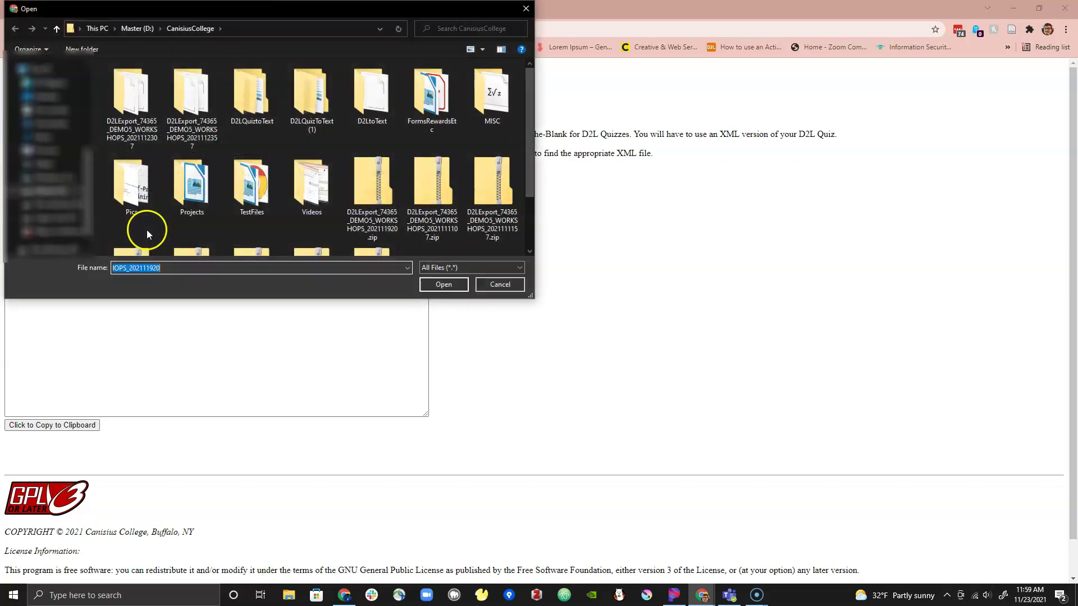
double_click(189, 121)
click(199, 96)
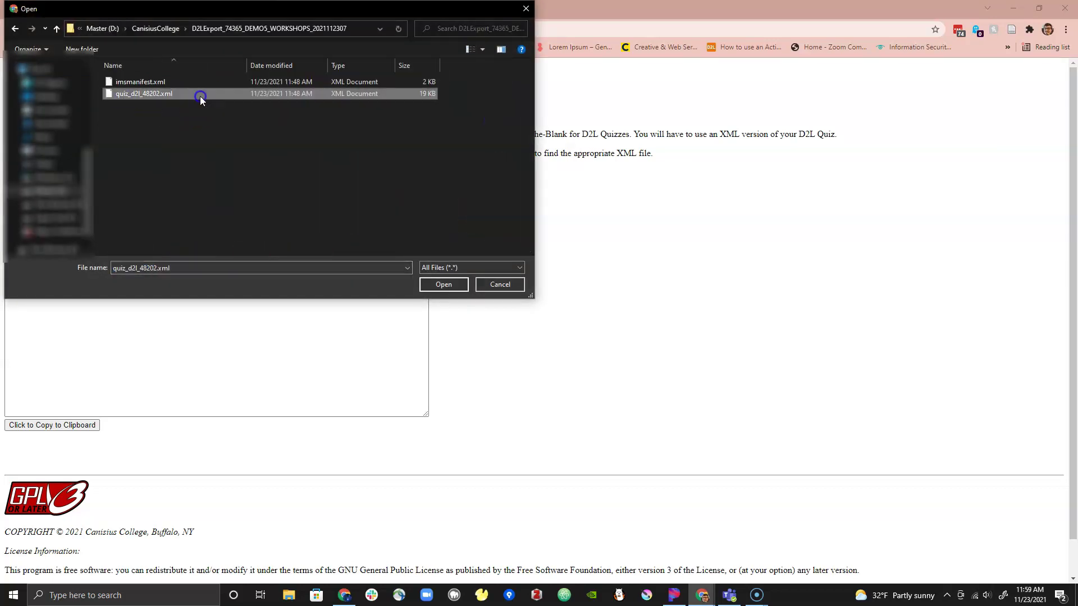
click(444, 284)
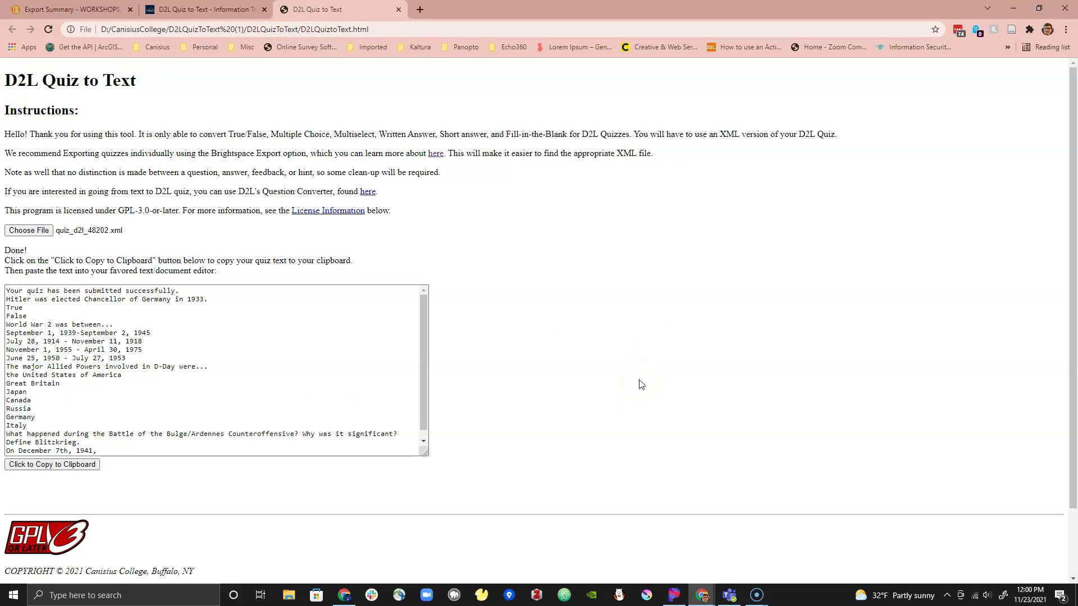
click(79, 465)
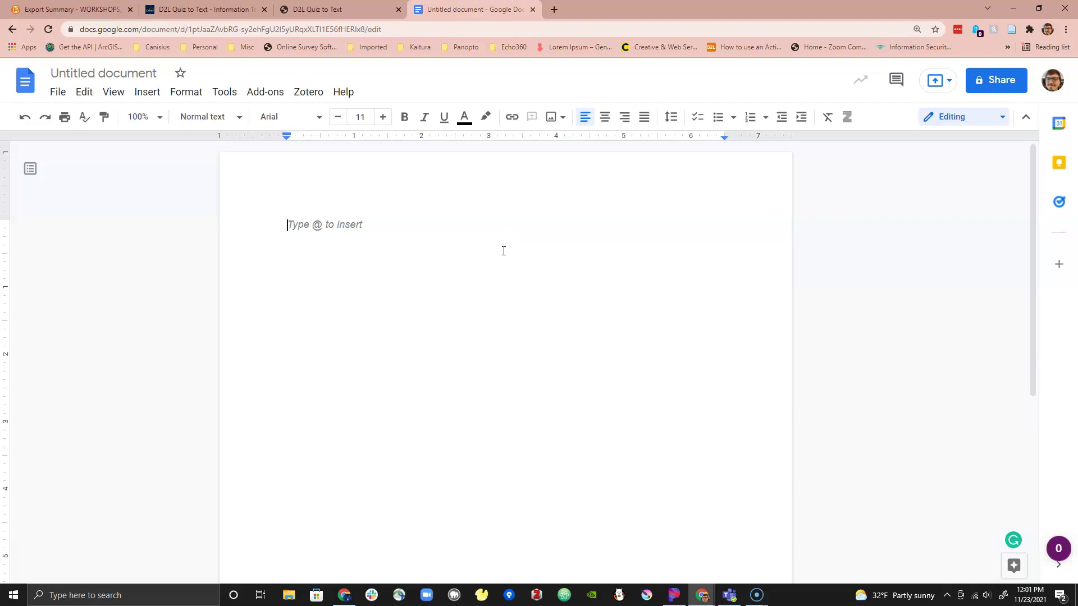
Paste the copied quiz text into the blank Untitled document via the right-click menu
right_click(347, 227)
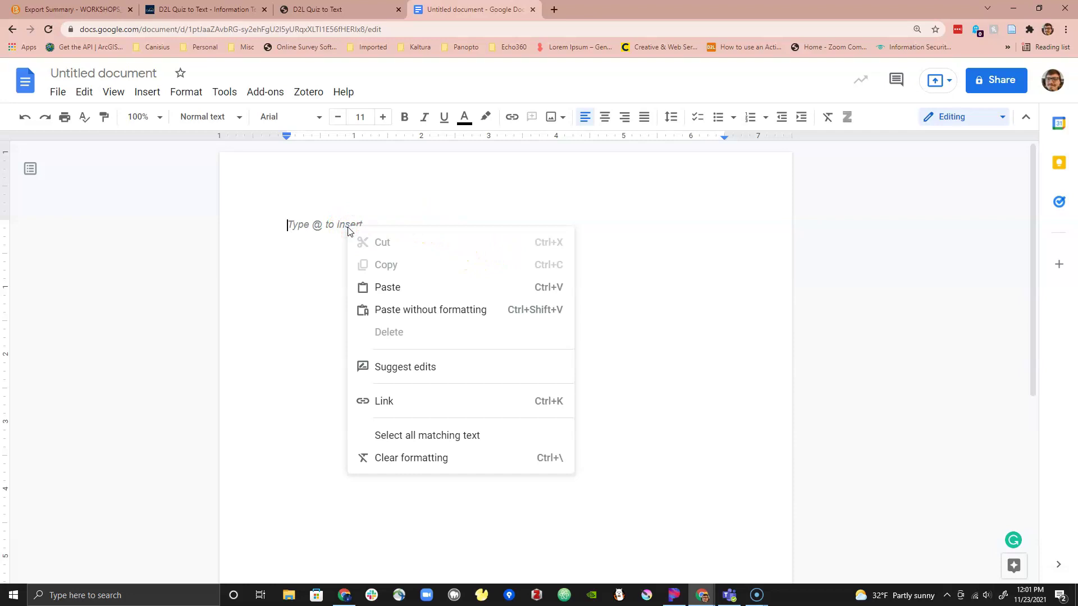
click(387, 286)
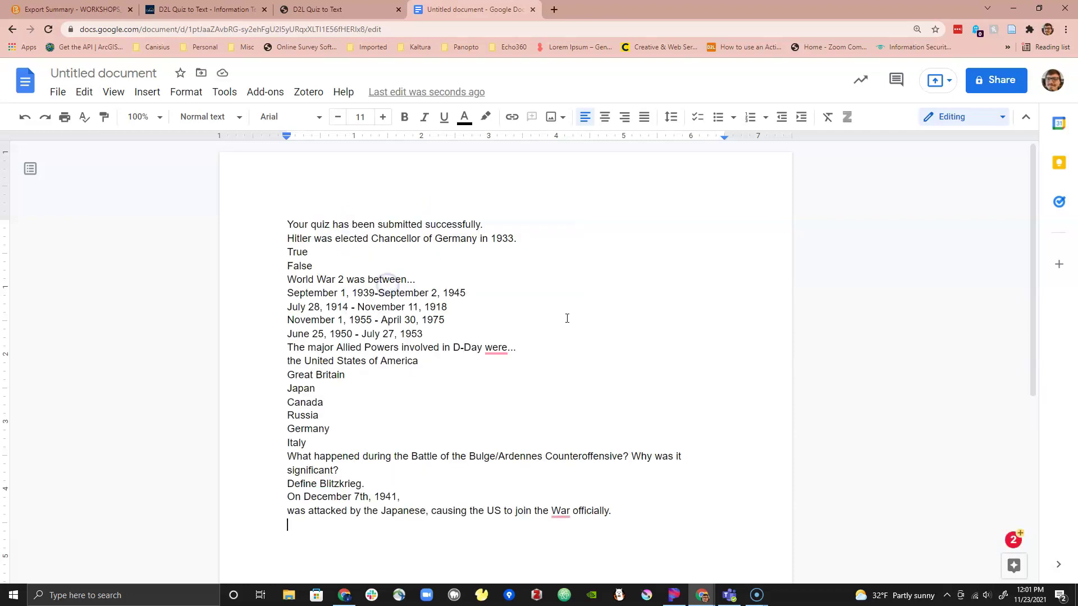